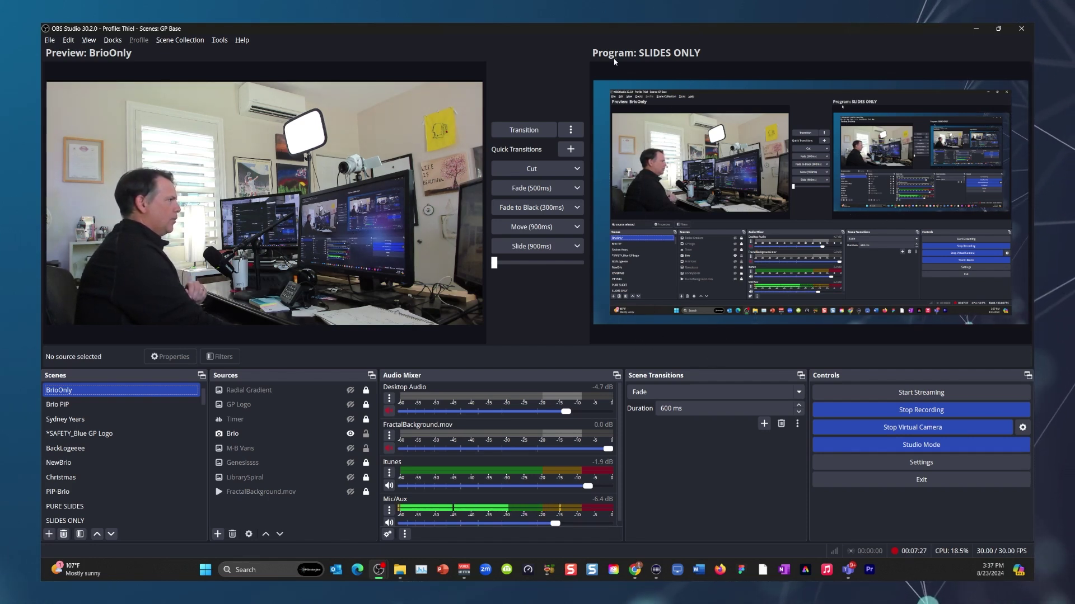
Look up which displays are offered for a fullscreen projector of the program output, and dismiss the choices.
{"action": "right_click", "coordinate": [679, 337]}
{"action": "mouse_move", "coordinate": [720, 347]}
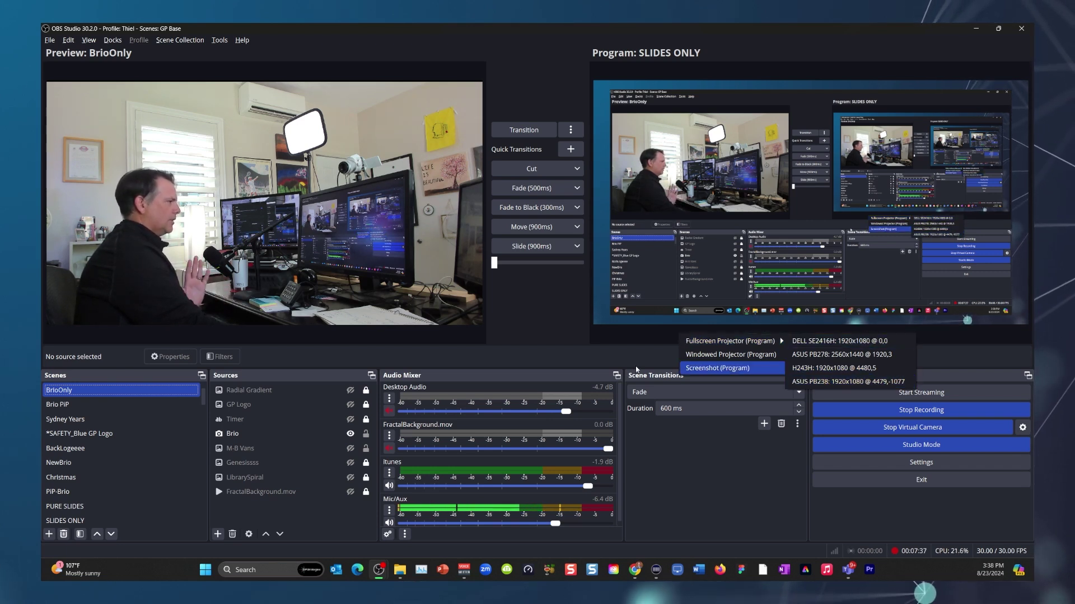
{"action": "key", "text": "Escape"}
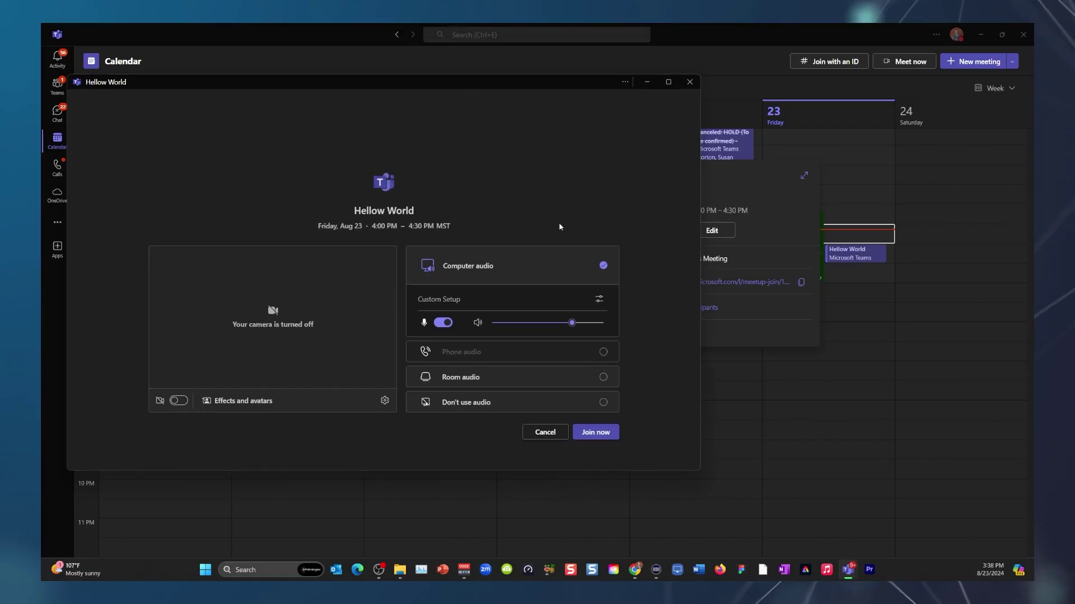
In Microsoft Teams, test the camera feed, join the Hellow World meeting with the camera off, and share the fourth listed screen.
{"action": "left_click", "coordinate": [178, 401]}
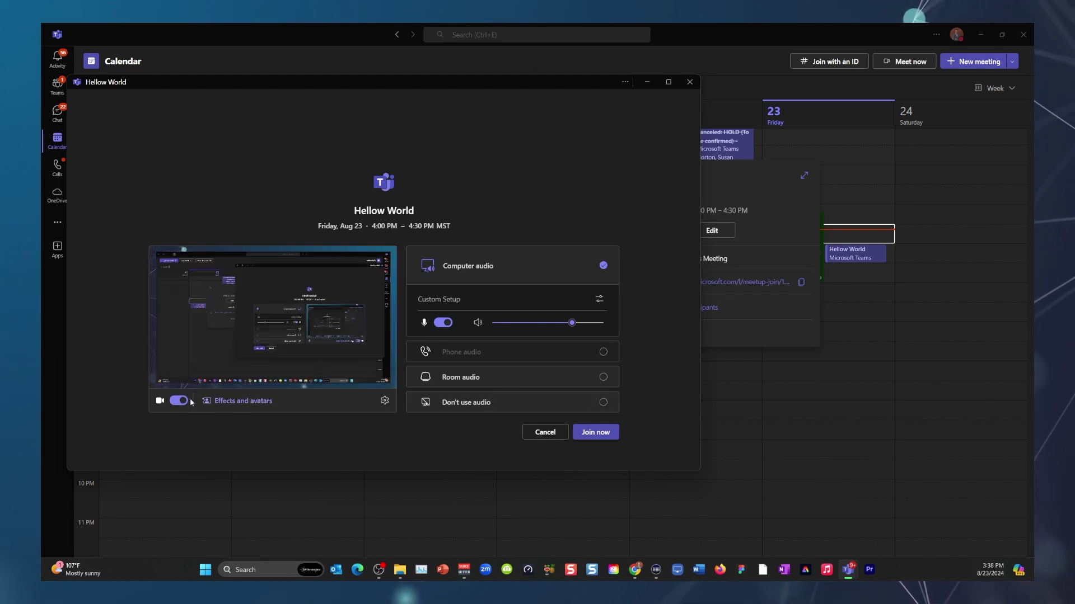
{"action": "left_click", "coordinate": [179, 401]}
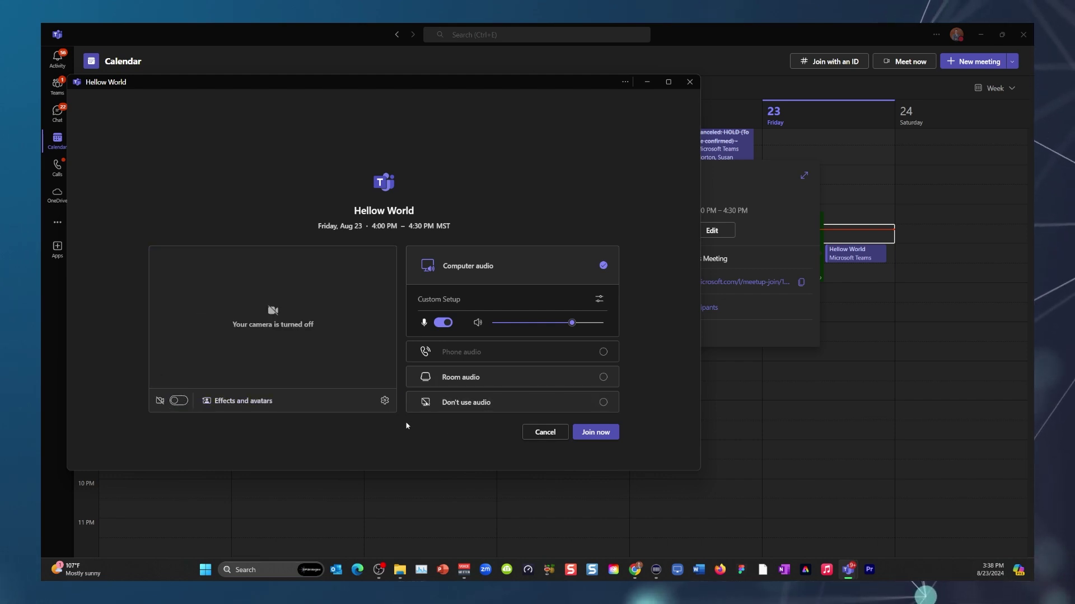
{"action": "left_click", "coordinate": [603, 435]}
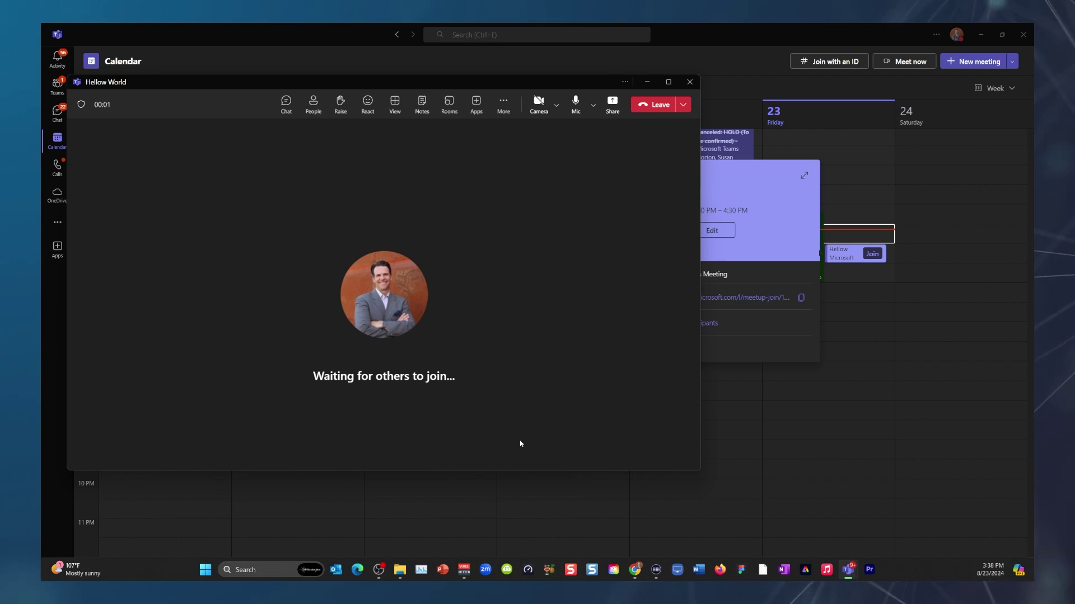
{"action": "left_click", "coordinate": [611, 104]}
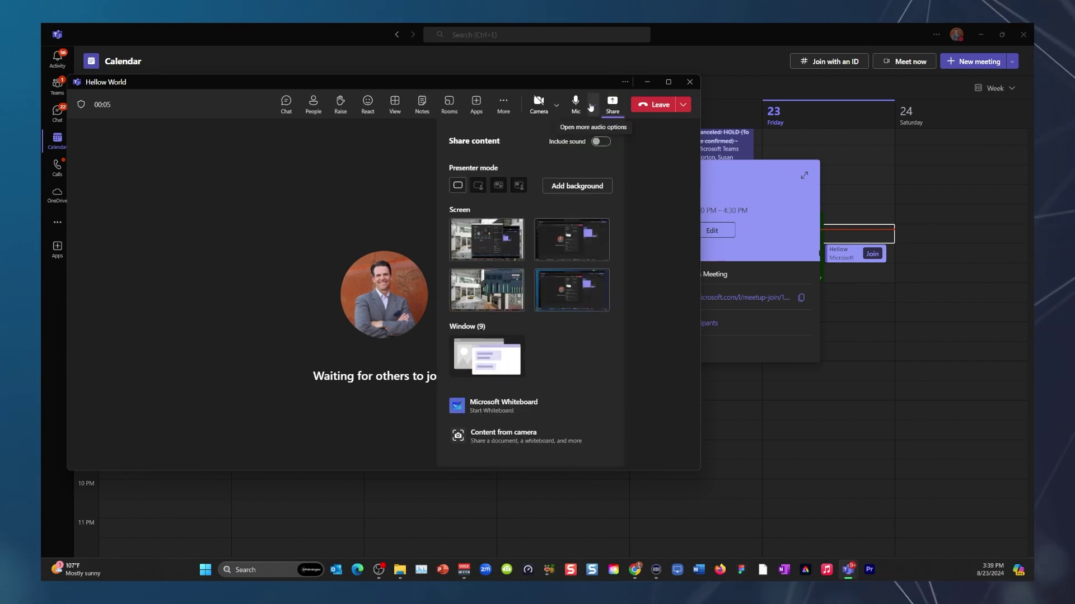
{"action": "left_click", "coordinate": [572, 291]}
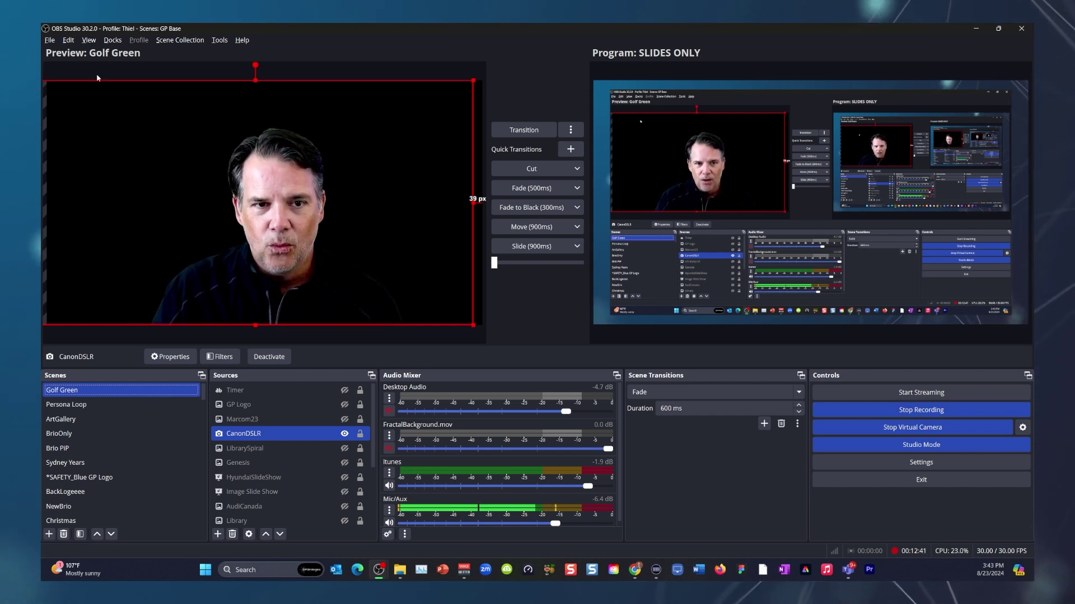
In OBS Studio, review the recording path and format in the Output recording settings, and cancel without changes.
{"action": "left_click", "coordinate": [50, 41]}
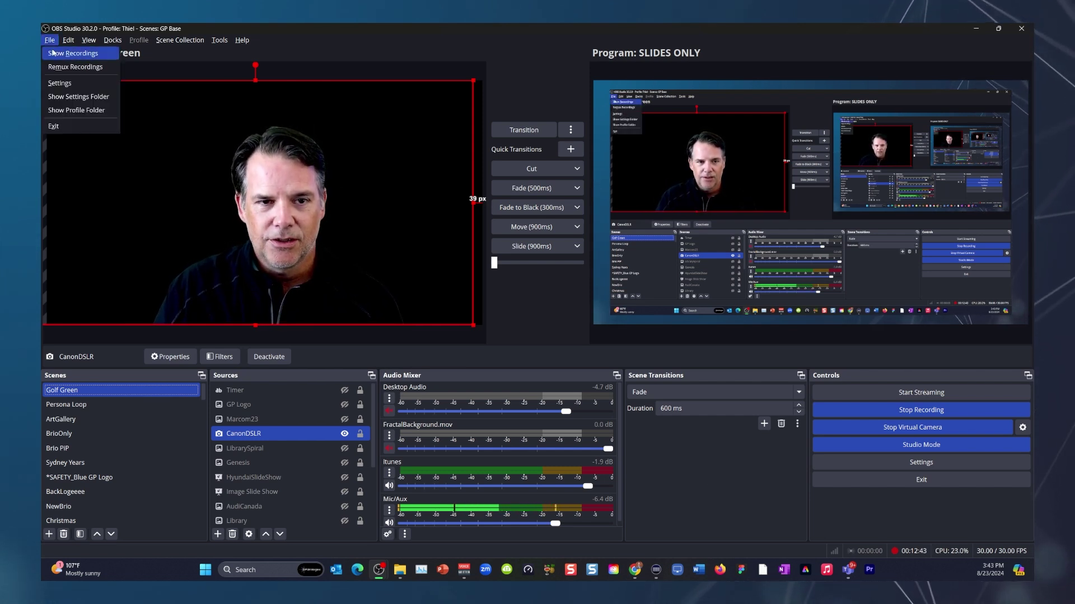
{"action": "left_click", "coordinate": [66, 85]}
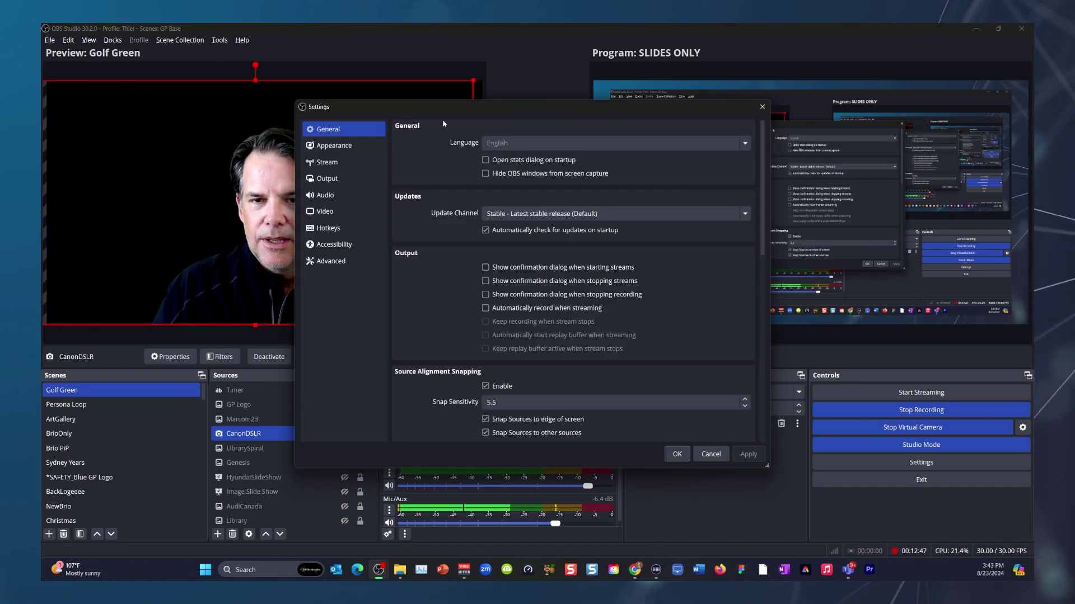
{"action": "left_click_drag", "start_coordinate": [437, 114], "coordinate": [377, 95]}
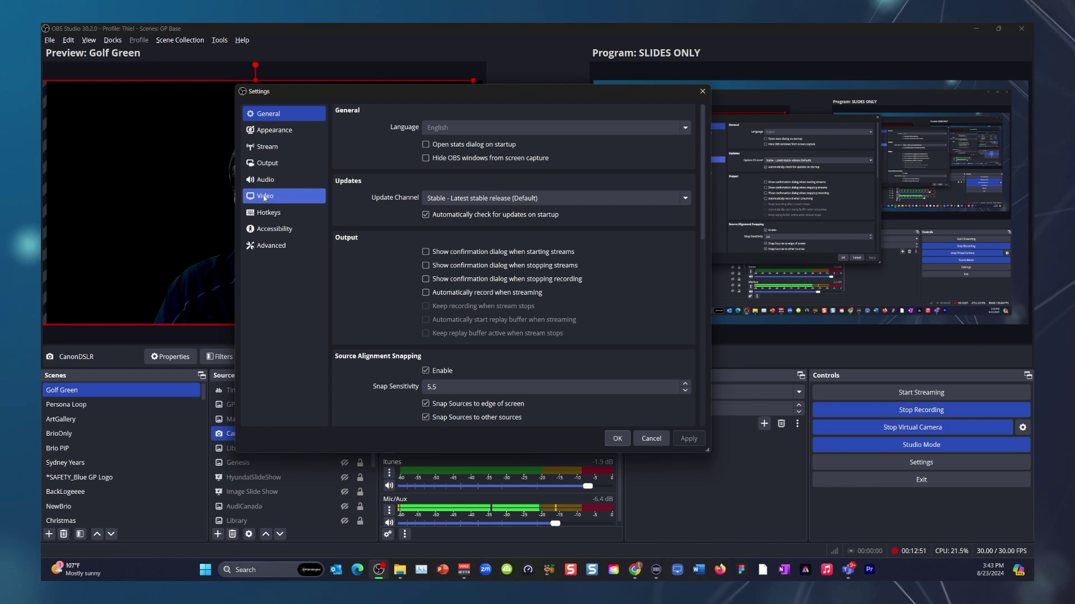
{"action": "left_click", "coordinate": [267, 163]}
{"action": "left_click", "coordinate": [396, 133]}
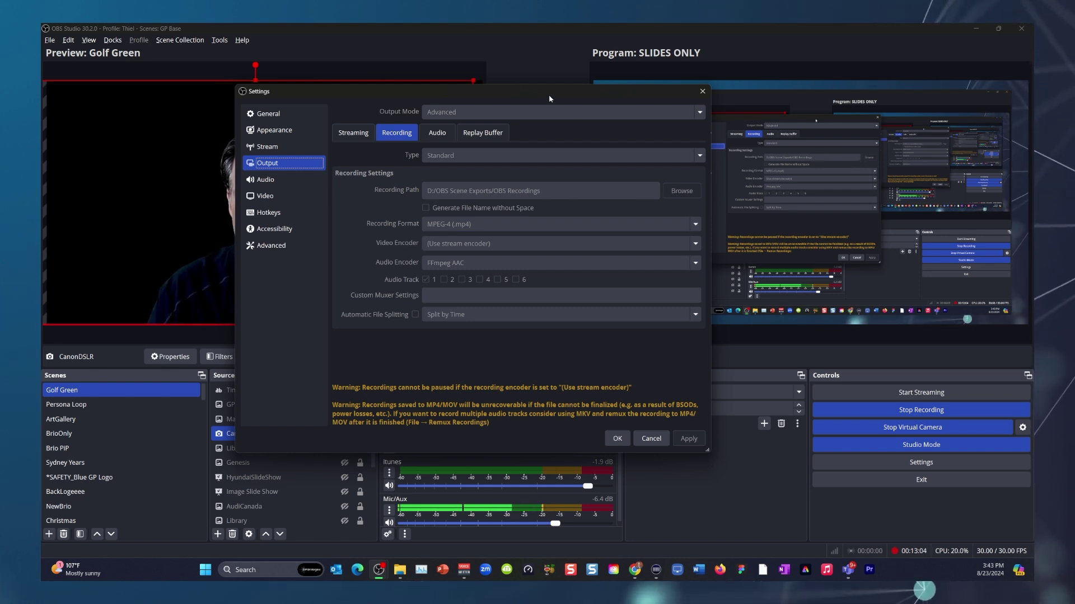
{"action": "left_click_drag", "start_coordinate": [549, 99], "coordinate": [690, 122]}
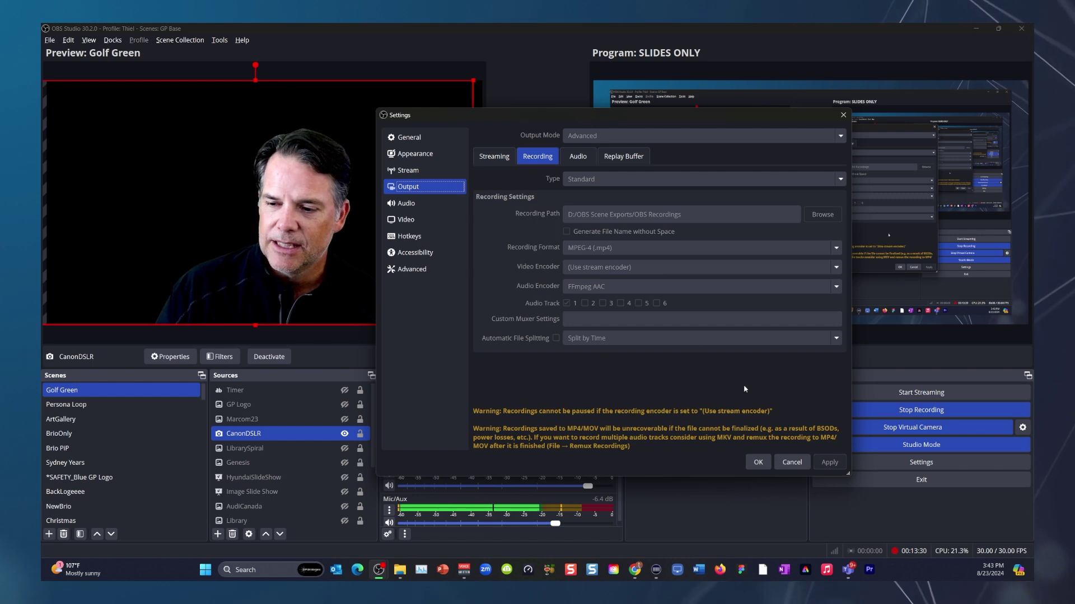
{"action": "left_click", "coordinate": [791, 461]}
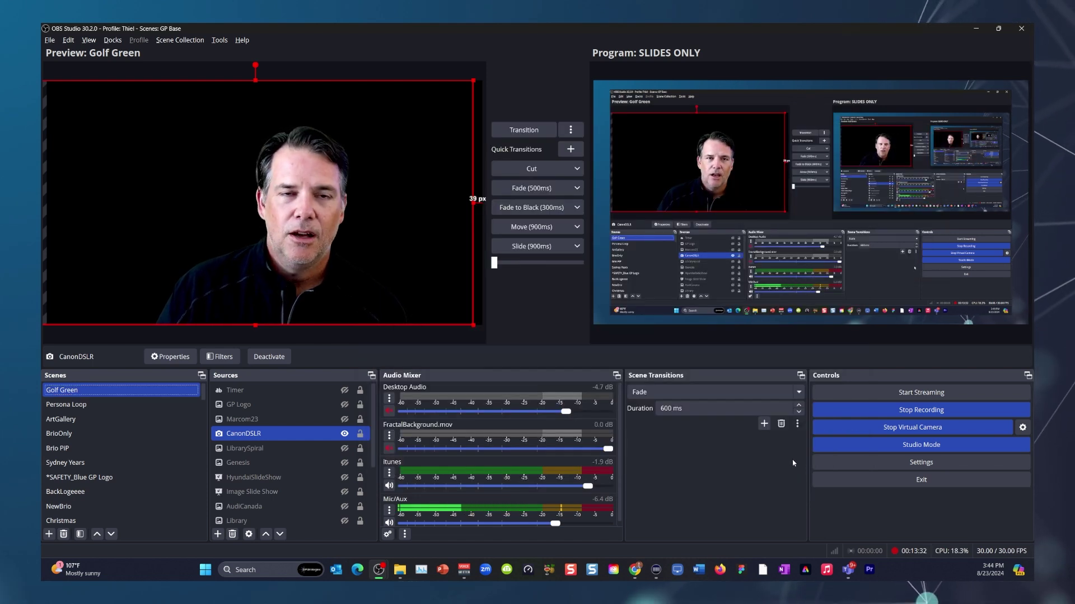
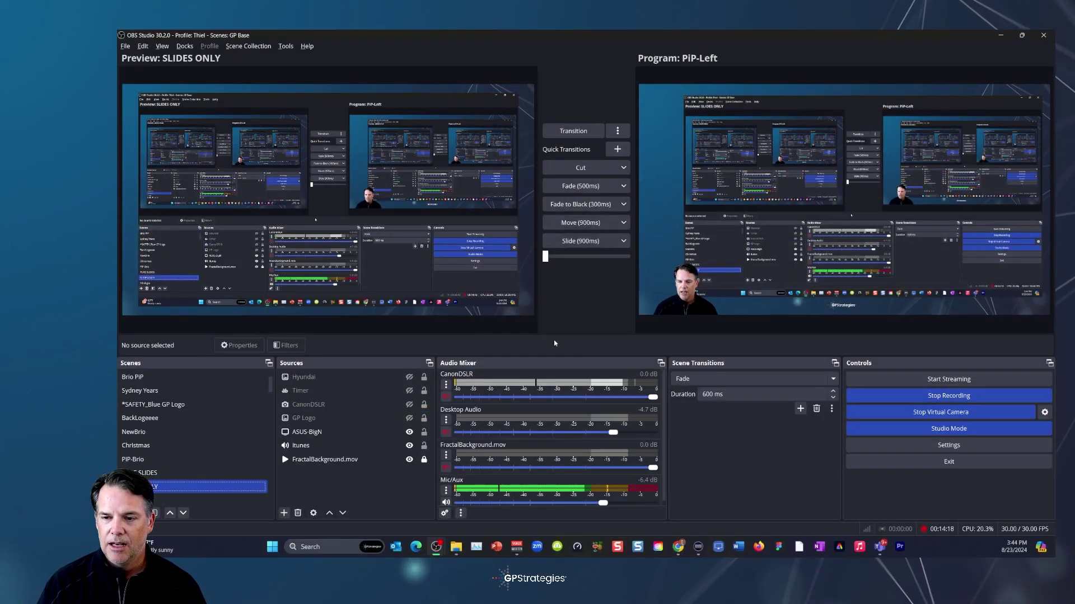
Browse the scene list and preview the Kid Rock - Super Pumped and Elaine Dancing scenes.
{"action": "scroll", "coordinate": [168, 474], "scroll_direction": "down", "scroll_amount": 3}
{"action": "left_click", "coordinate": [211, 422]}
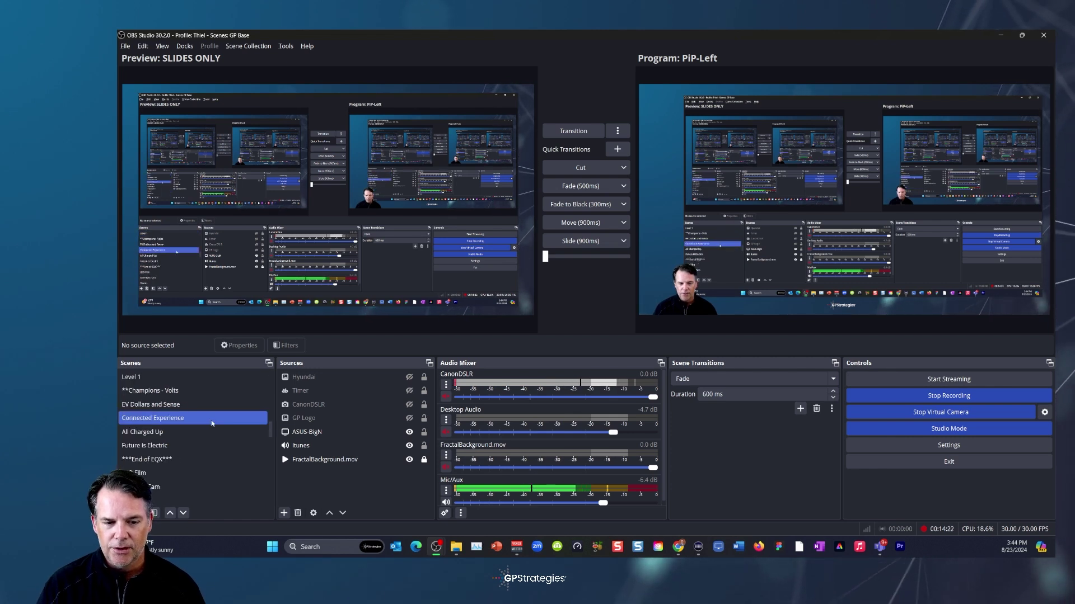
{"action": "scroll", "coordinate": [192, 443], "scroll_direction": "down", "scroll_amount": 3}
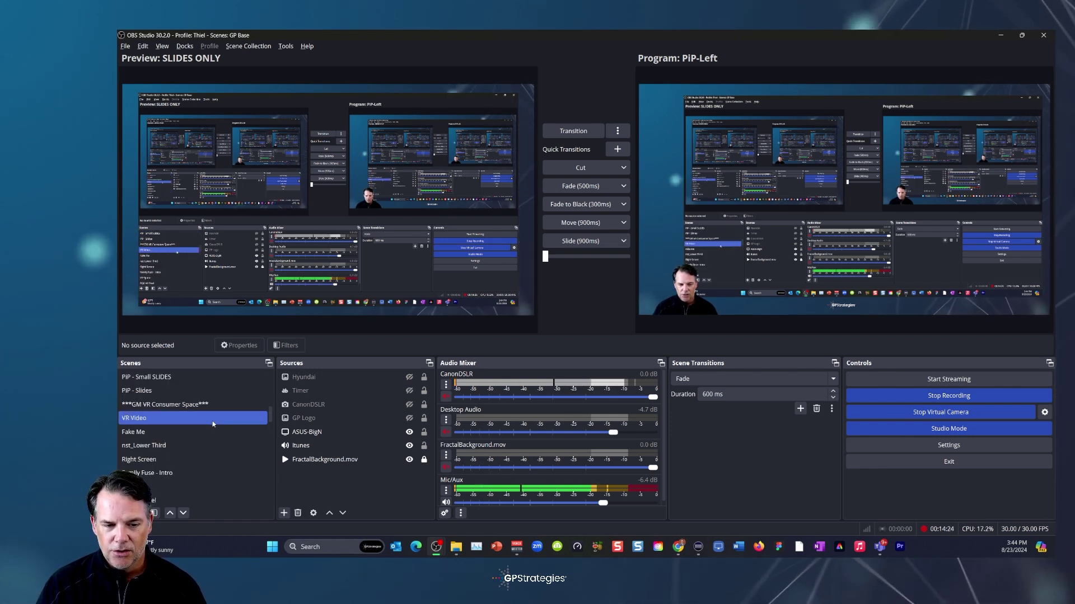
{"action": "left_click", "coordinate": [192, 445]}
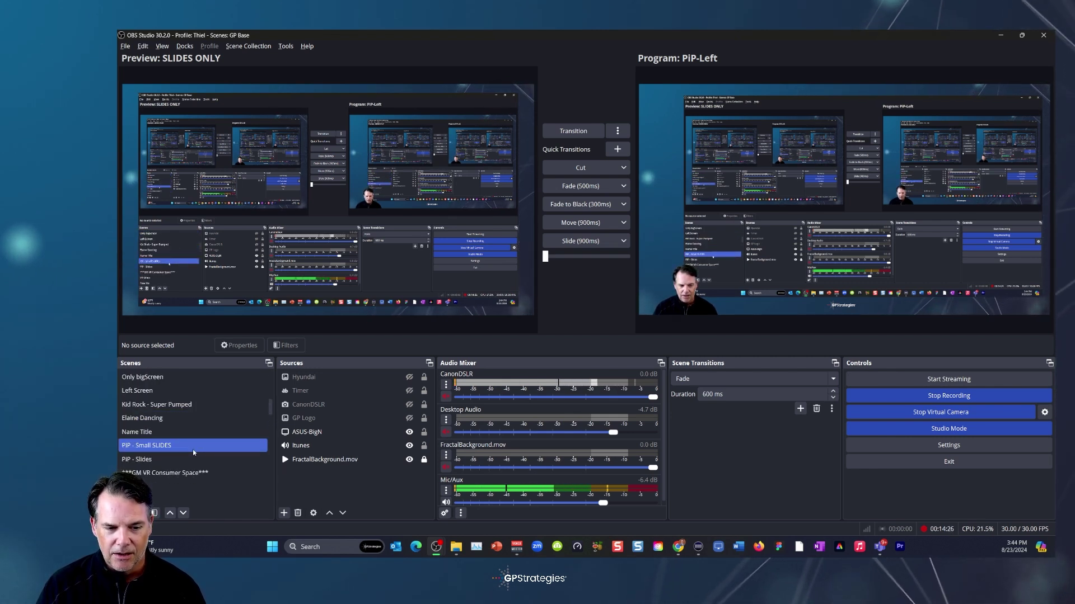
{"action": "left_click", "coordinate": [165, 405]}
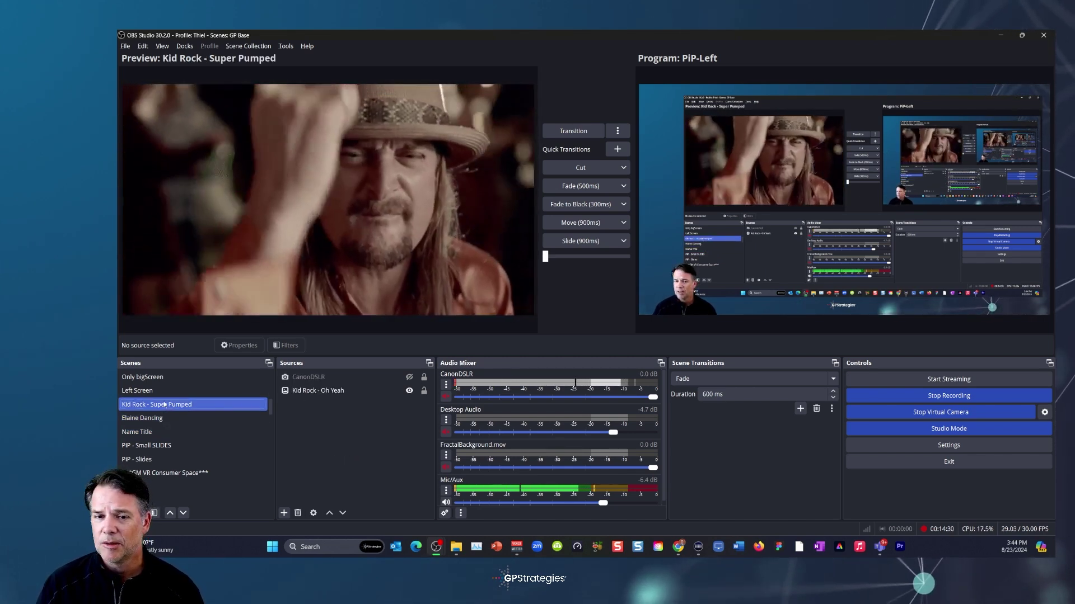
{"action": "left_click", "coordinate": [155, 419]}
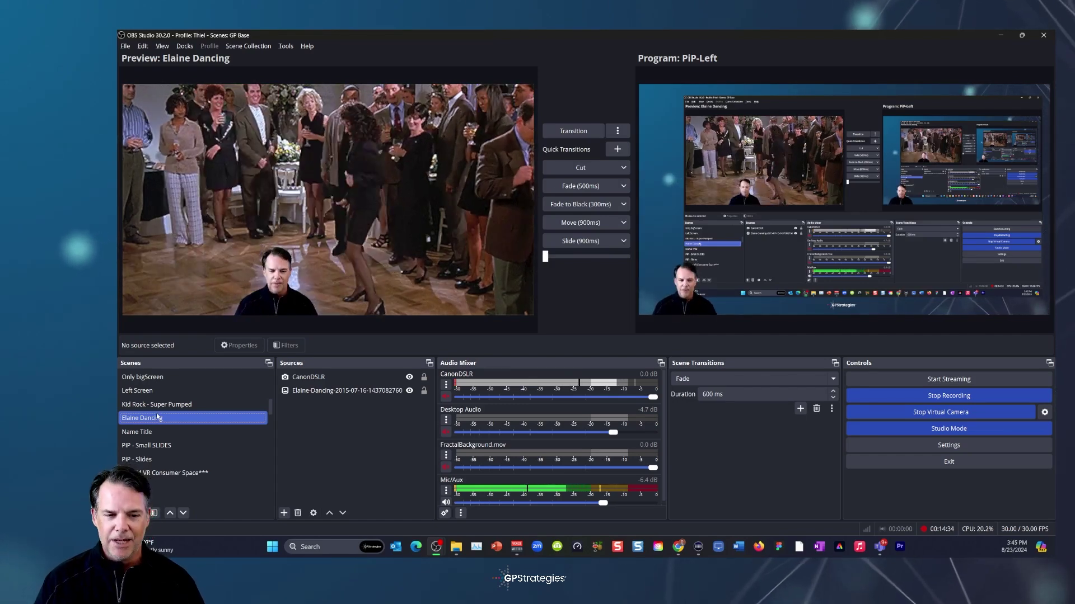
{"action": "left_click_drag", "start_coordinate": [157, 417], "coordinate": [163, 413]}
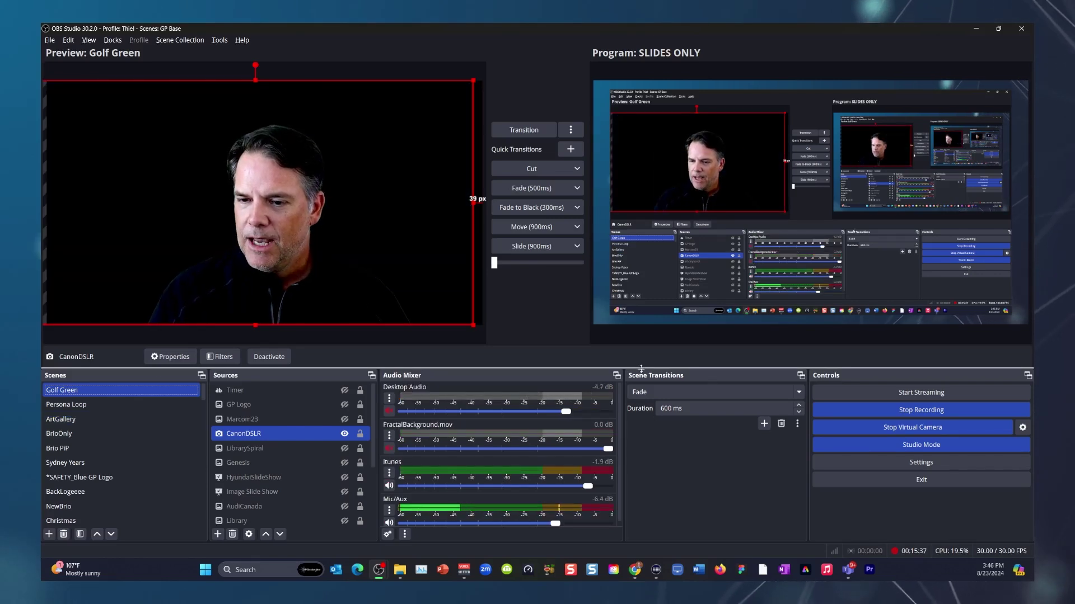
Enlarge the preview and program area vertically, and take a screenshot of the program output.
{"action": "left_click_drag", "start_coordinate": [633, 367], "coordinate": [599, 417]}
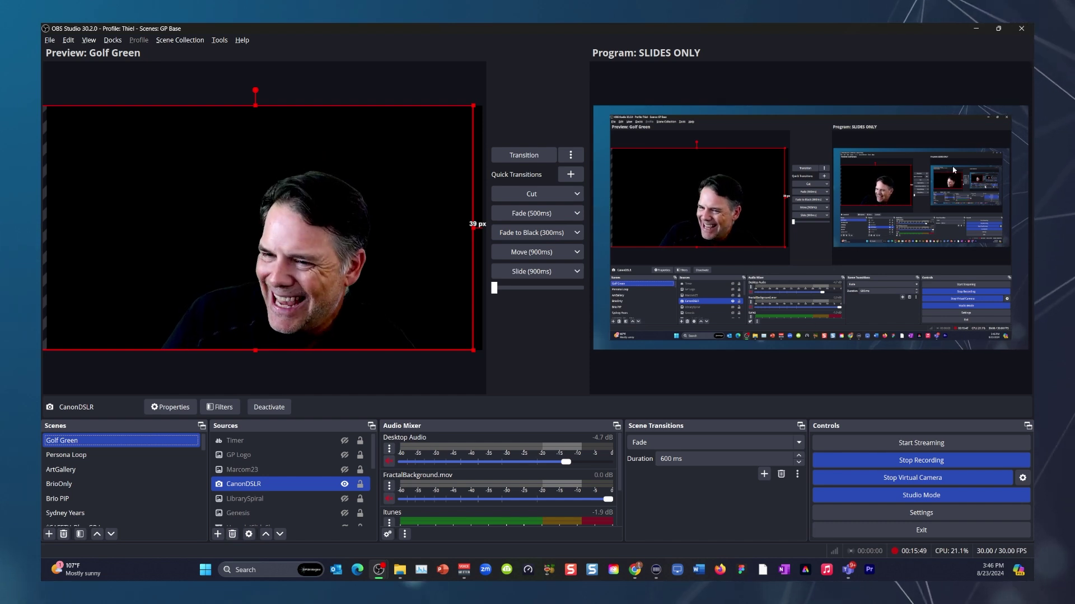
{"action": "right_click", "coordinate": [652, 377]}
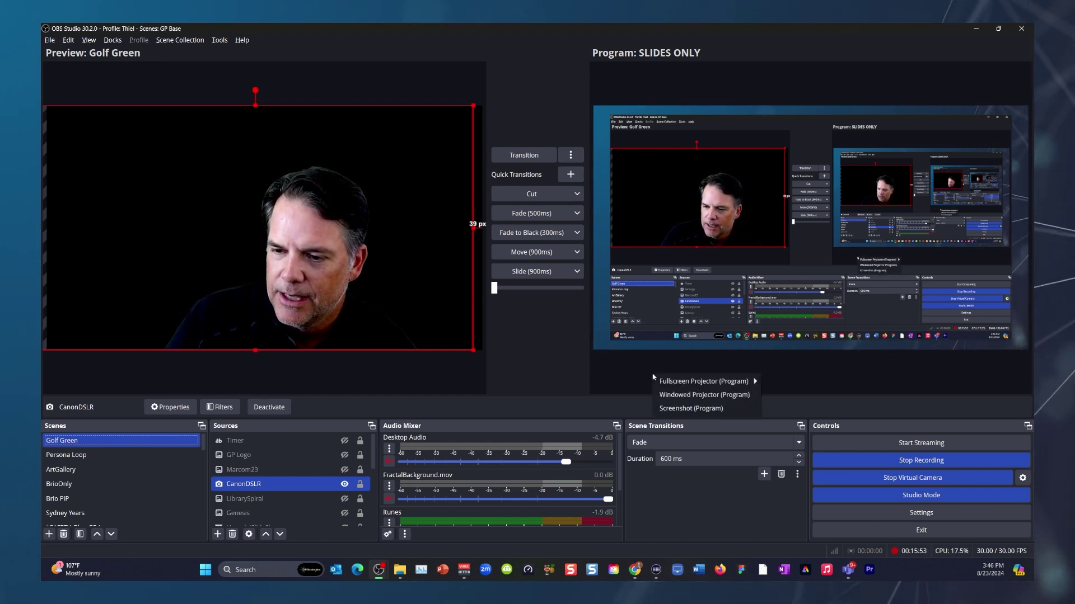
{"action": "mouse_move", "coordinate": [728, 381]}
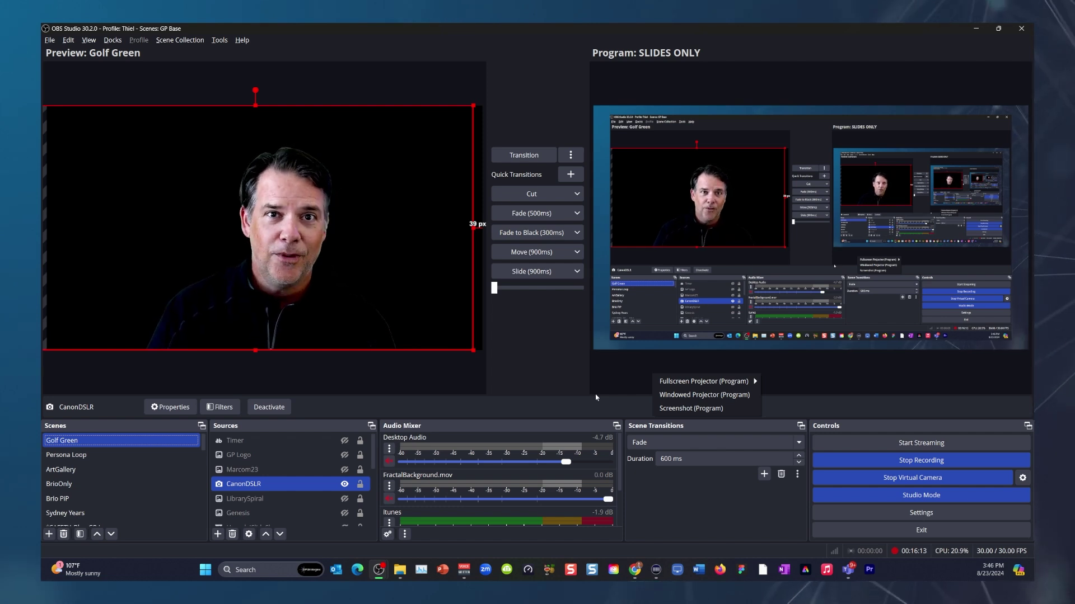
{"action": "left_click", "coordinate": [618, 375]}
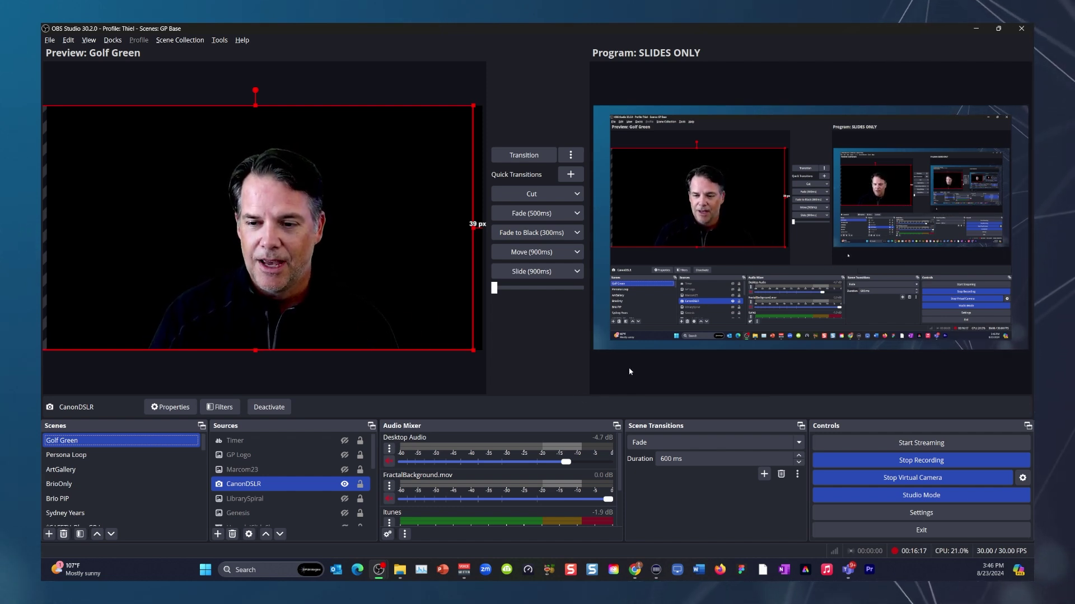
{"action": "right_click", "coordinate": [629, 371]}
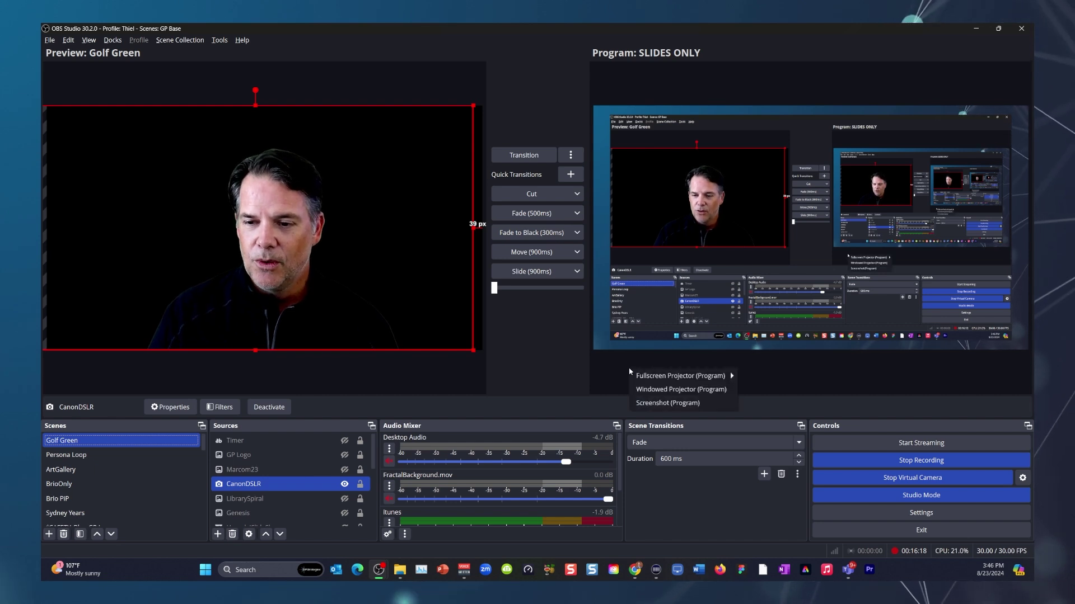
{"action": "left_click", "coordinate": [714, 408]}
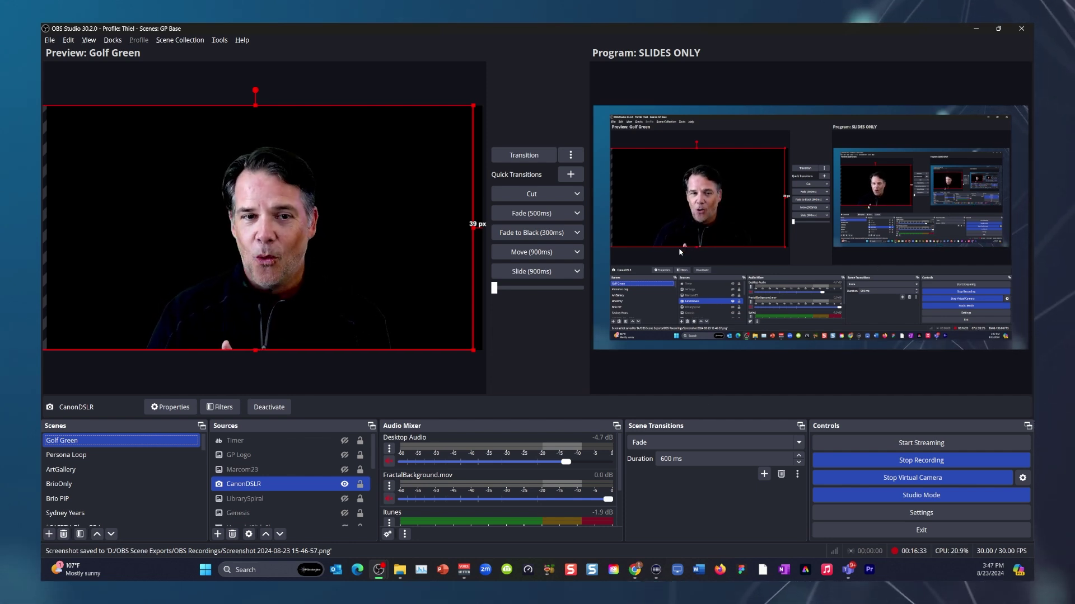
Show the OBS Recordings folder in File Explorer and maximize its window.
{"action": "left_click", "coordinate": [52, 42]}
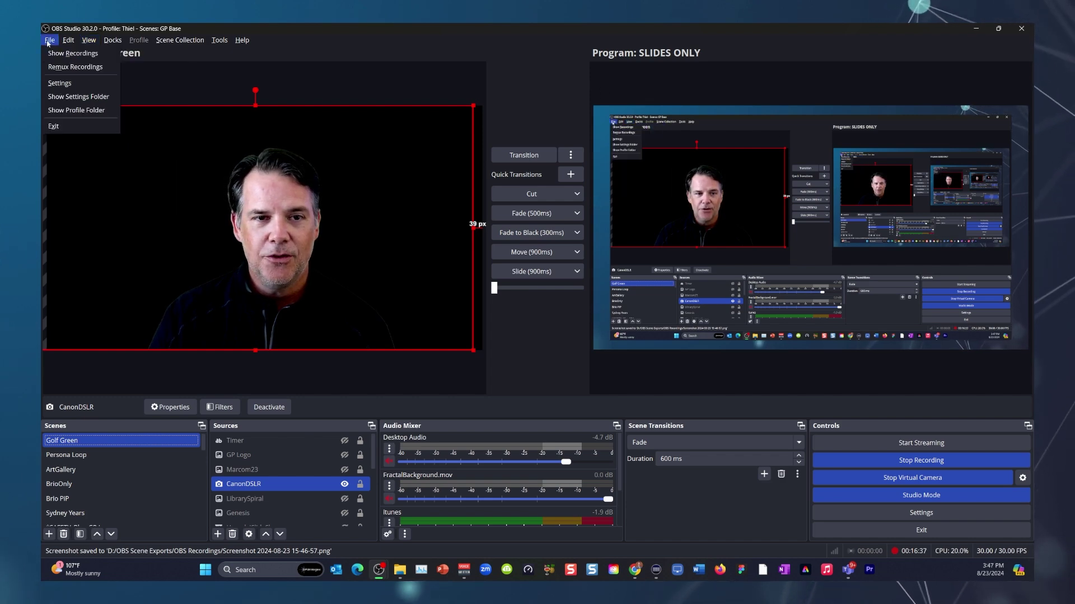
{"action": "left_click", "coordinate": [58, 54]}
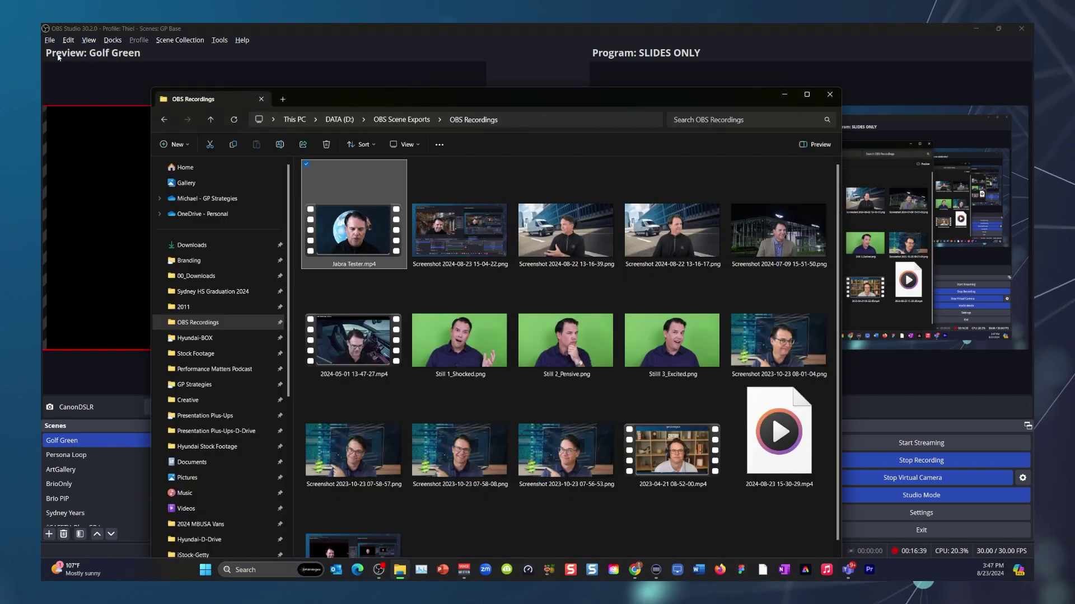
{"action": "left_click_drag", "start_coordinate": [448, 100], "coordinate": [397, 66]}
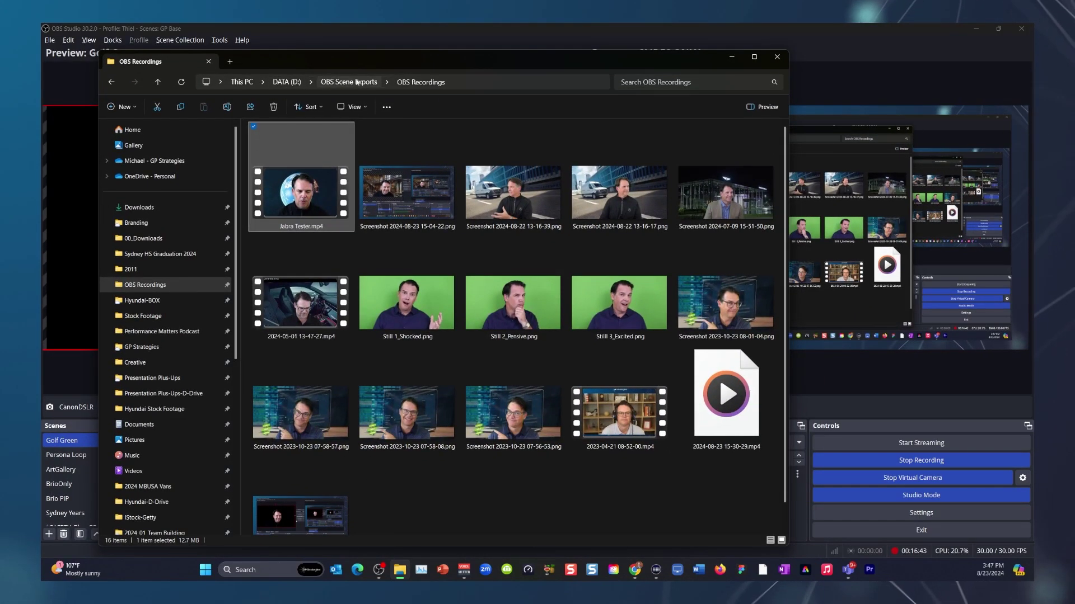
{"action": "left_click", "coordinate": [752, 60]}
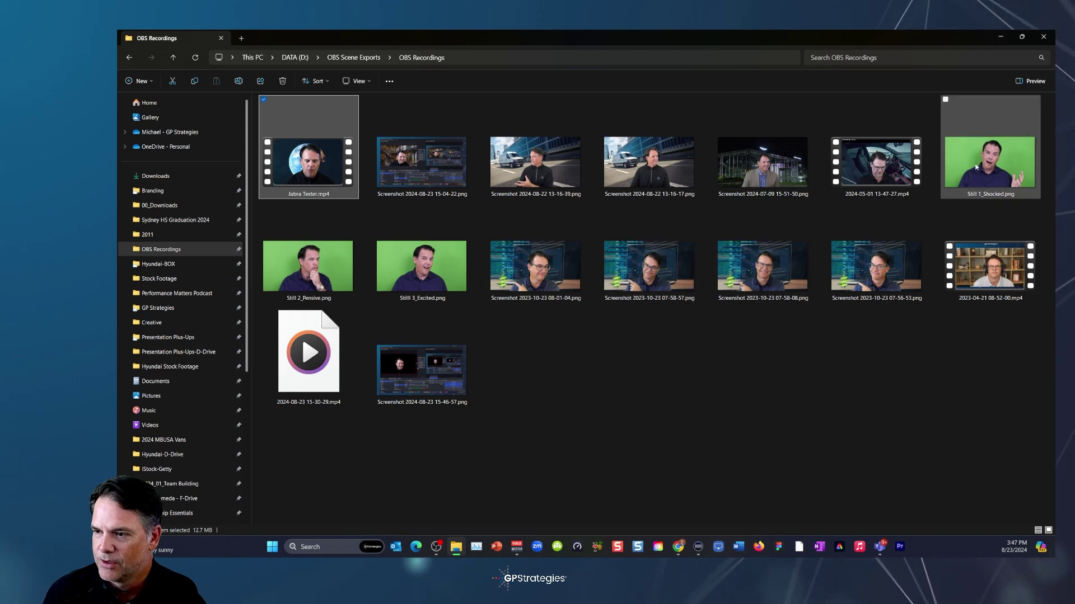
{"action": "double_click", "coordinate": [759, 176]}
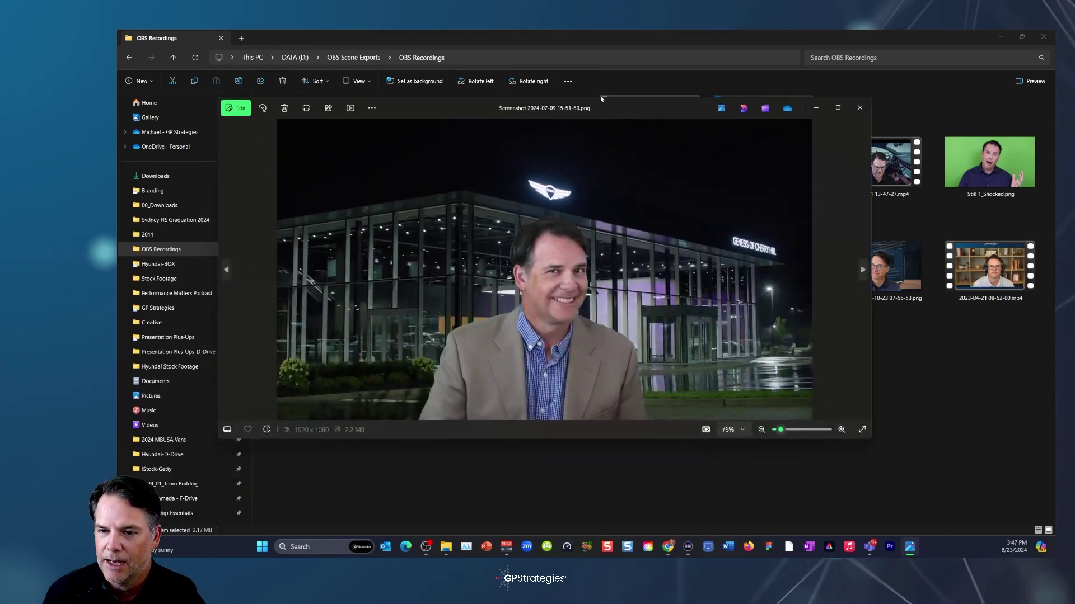
{"action": "left_click", "coordinate": [838, 109]}
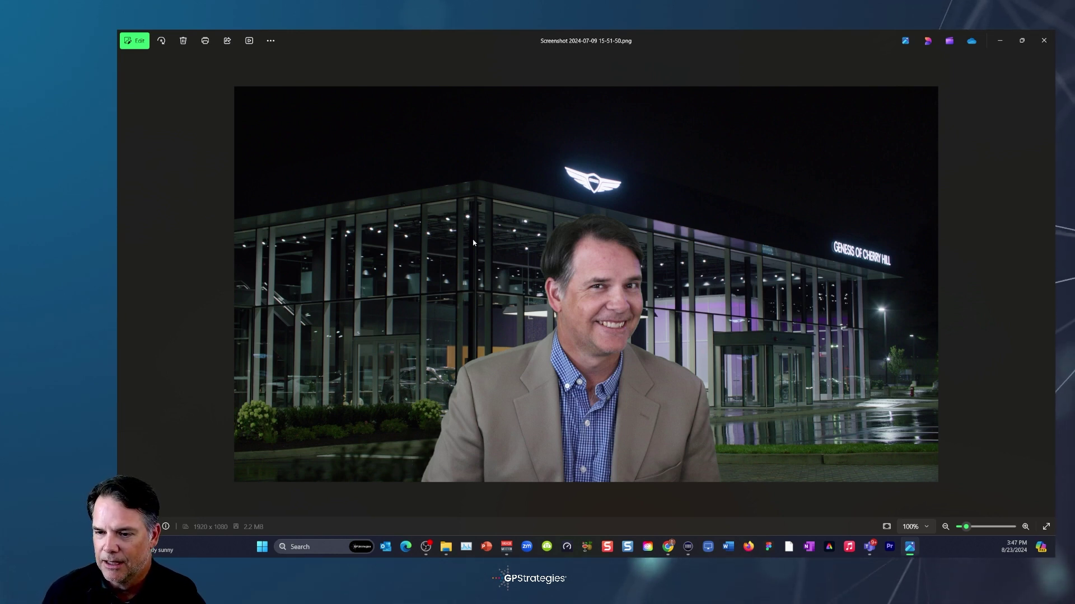
{"action": "left_click", "coordinate": [1042, 41]}
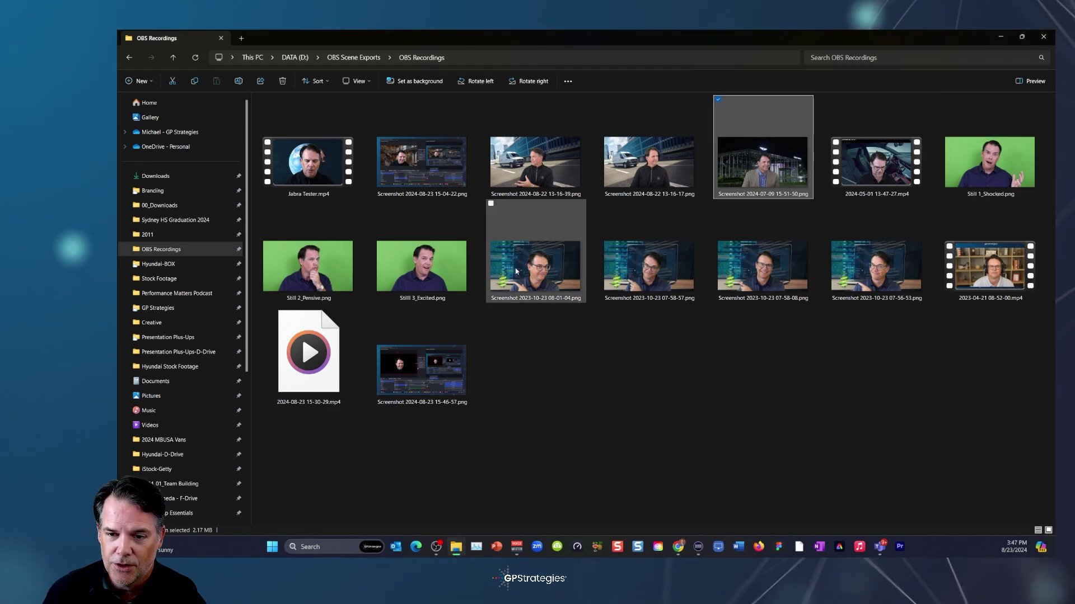
{"action": "left_click", "coordinate": [539, 270]}
{"action": "double_click", "coordinate": [538, 270]}
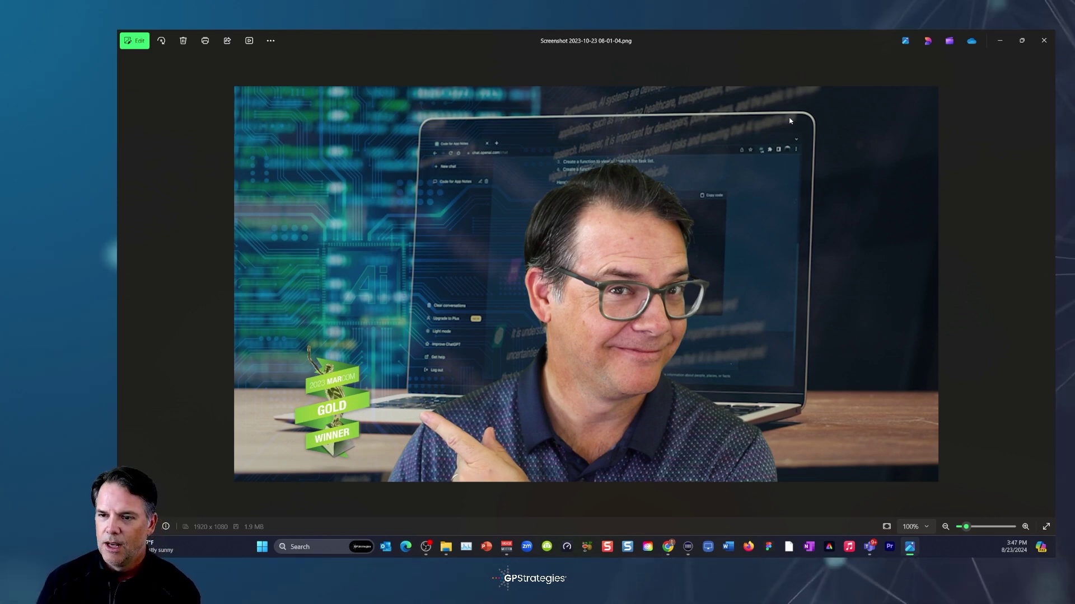
{"action": "left_click", "coordinate": [1043, 42]}
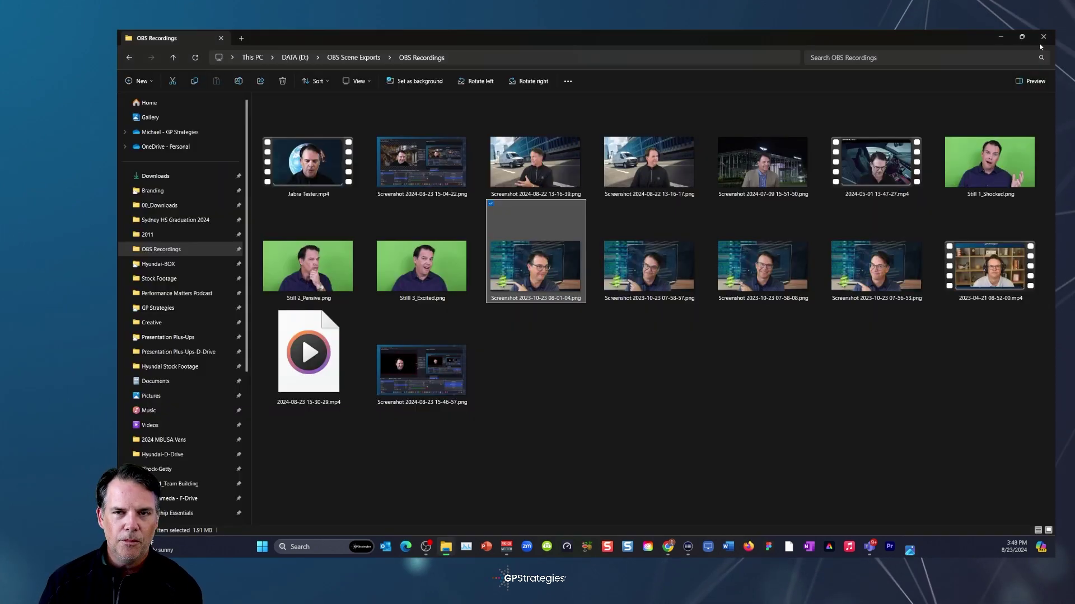